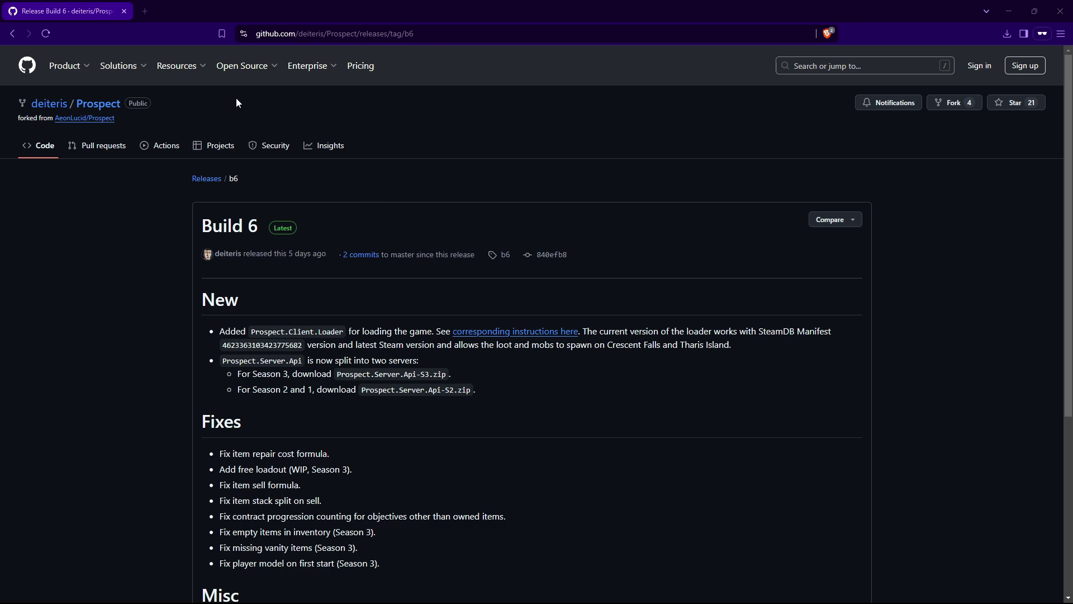
Step: Scroll the Build 6 release page down to its assets, including Prospect.Server.Api-S3.zip
{"action": "scroll", "coordinate": [315, 232], "scroll_direction": "down", "scroll_amount": 5}
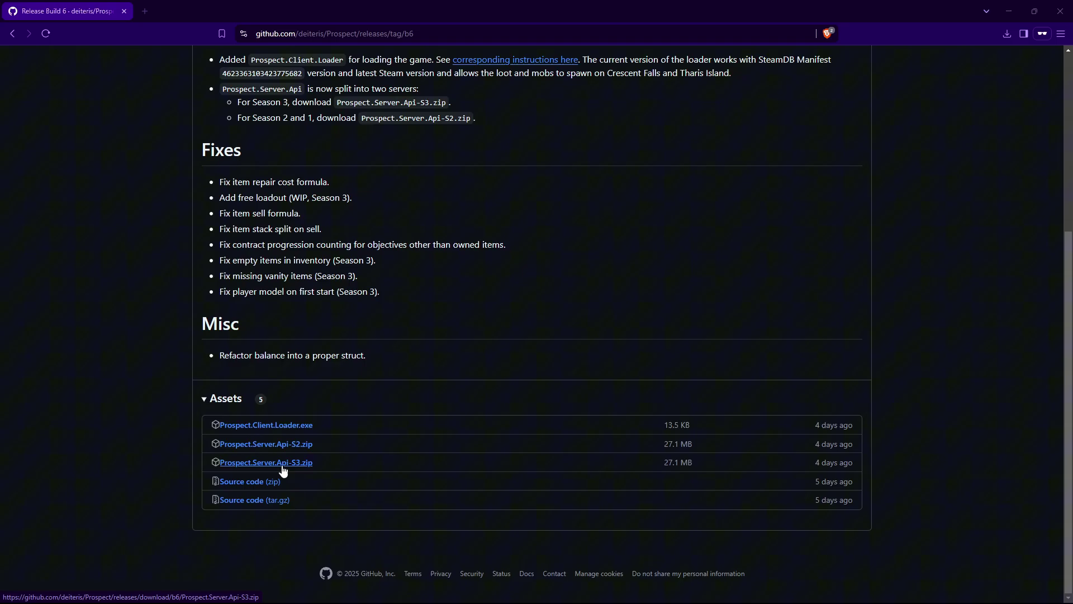
Step: Download the Season 3 server package and run generate_ssl.exe to create certificate.pfx
{"action": "left_click", "coordinate": [266, 462]}
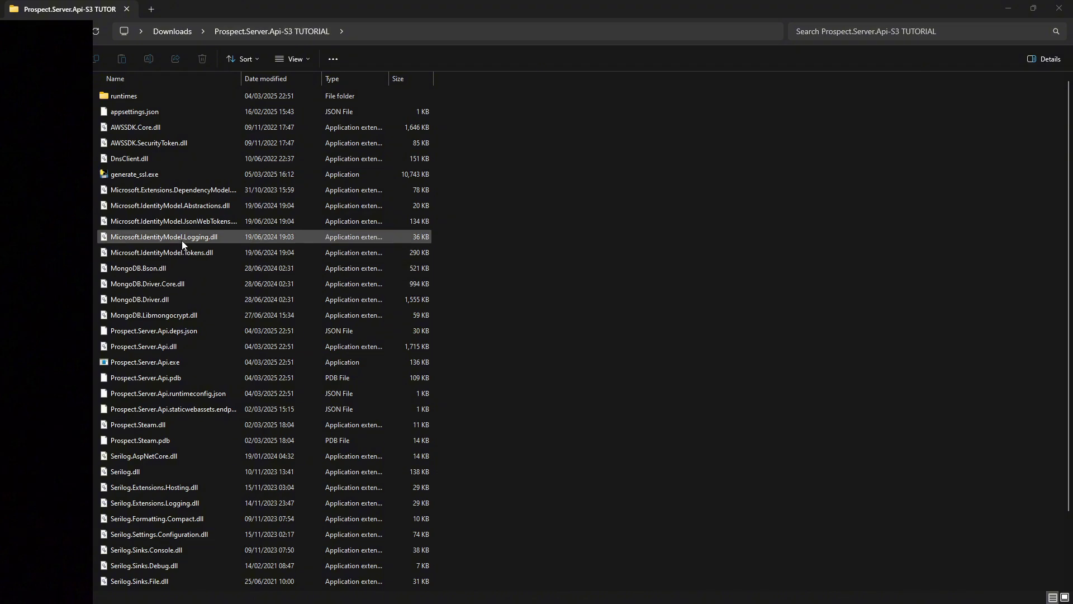
{"action": "double_click", "coordinate": [132, 175]}
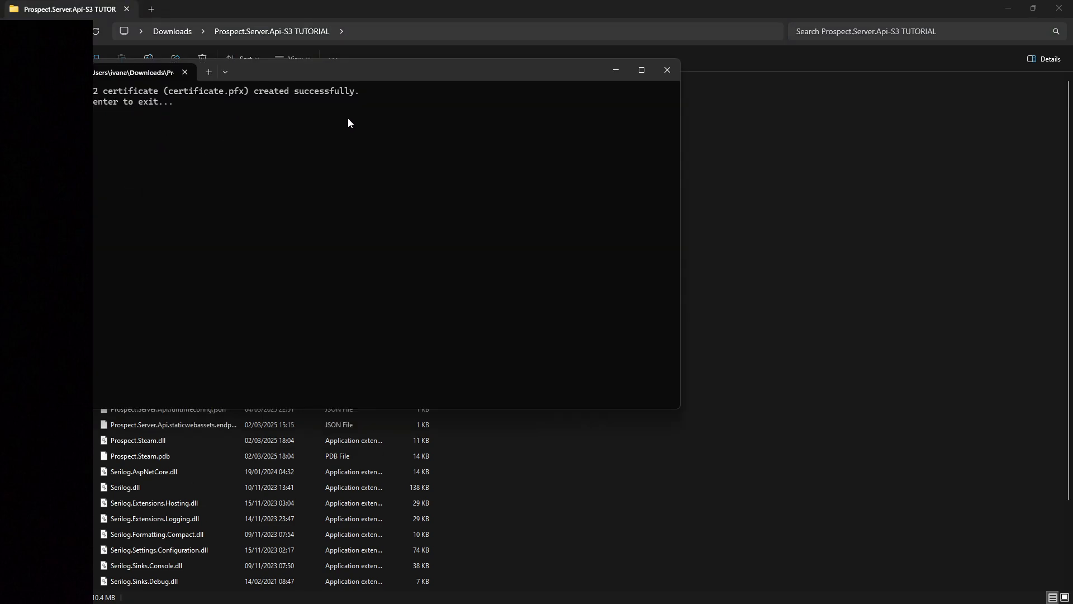
{"action": "key", "text": "Return"}
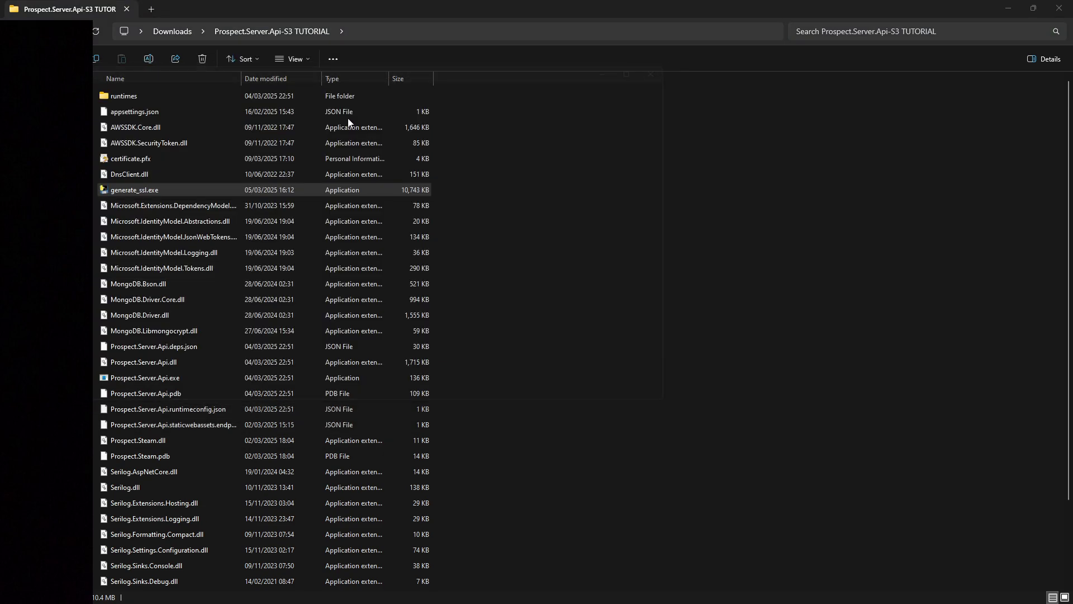
Step: Import certificate.pfx into the Trusted Root Certification Authorities store, answering Yes to the warning
{"action": "double_click", "coordinate": [166, 158]}
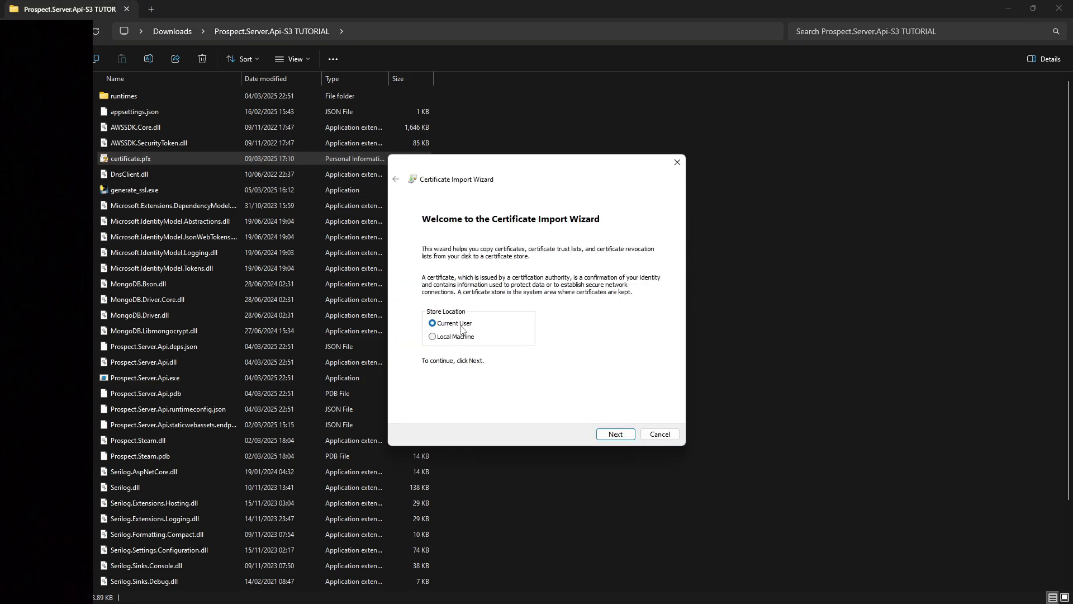
{"action": "left_click", "coordinate": [616, 435]}
{"action": "left_click", "coordinate": [618, 435]}
{"action": "left_click", "coordinate": [621, 435]}
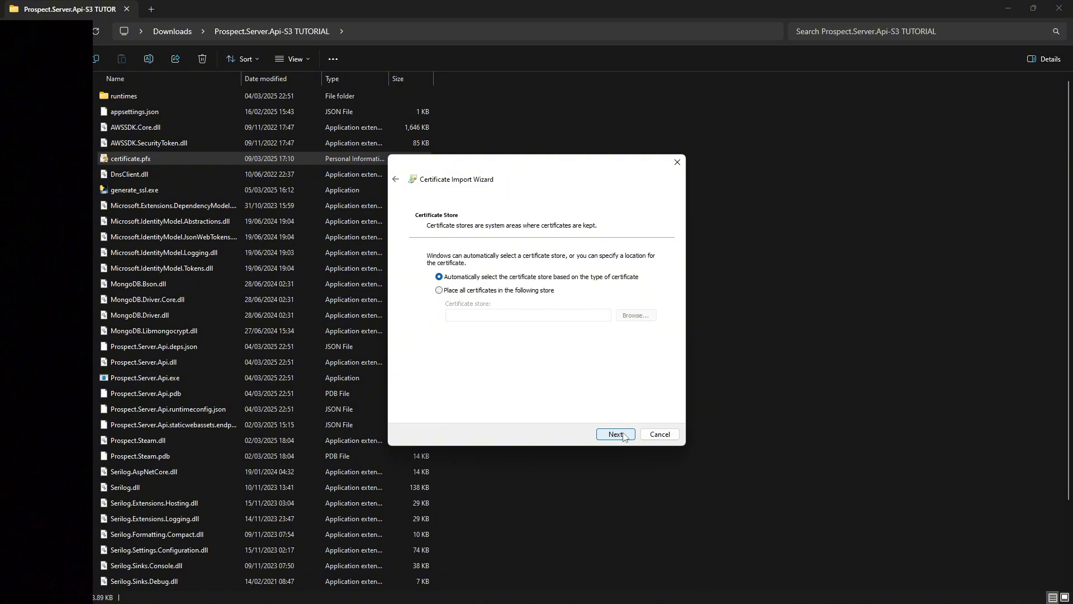
{"action": "left_click", "coordinate": [497, 290]}
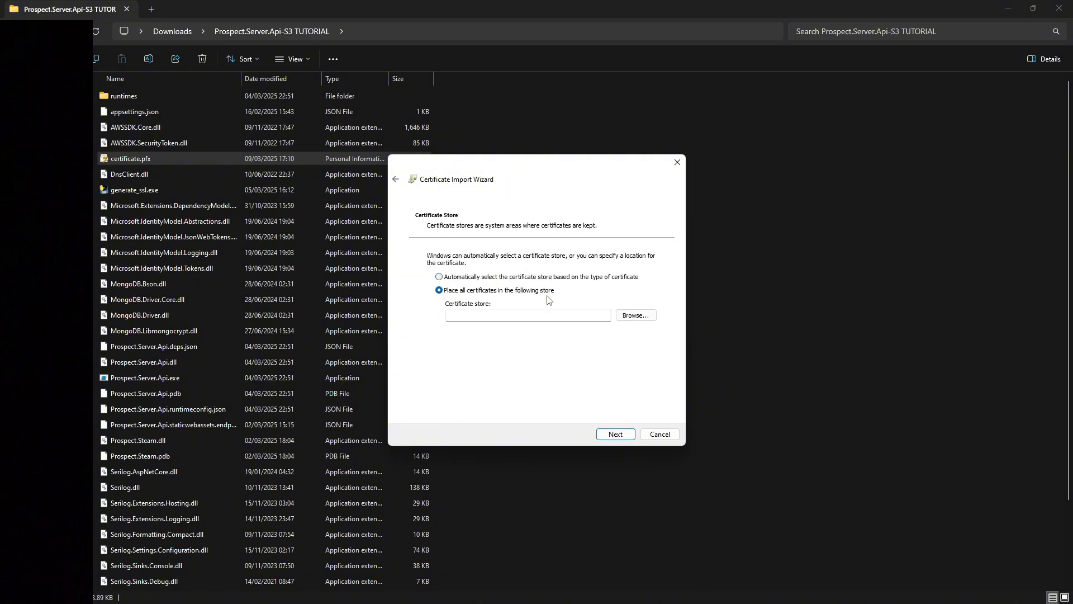
{"action": "left_click", "coordinate": [636, 316]}
{"action": "left_click", "coordinate": [491, 231]}
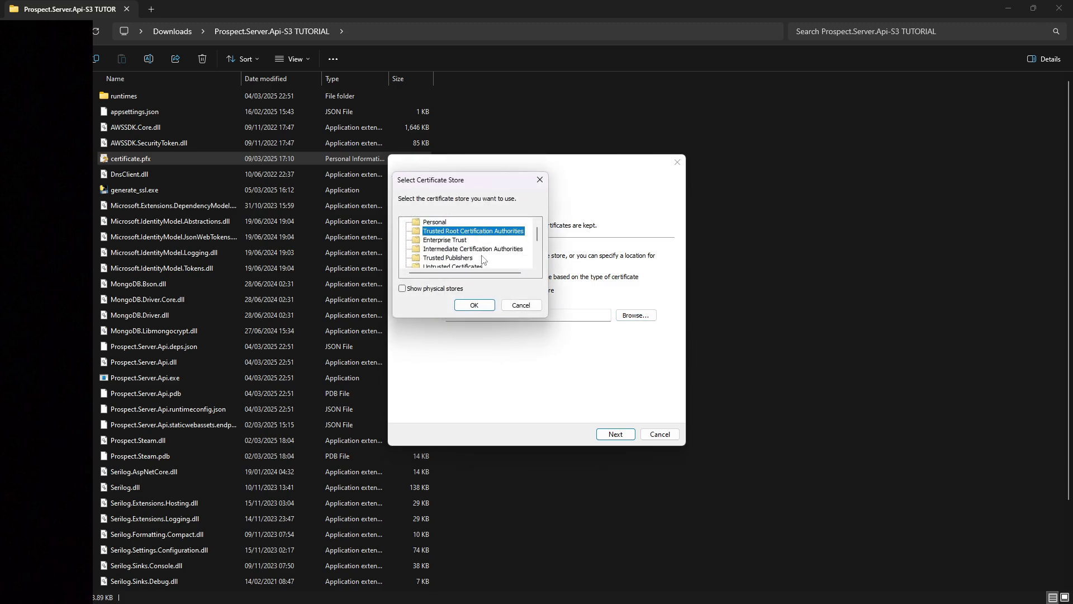
{"action": "left_click", "coordinate": [475, 305]}
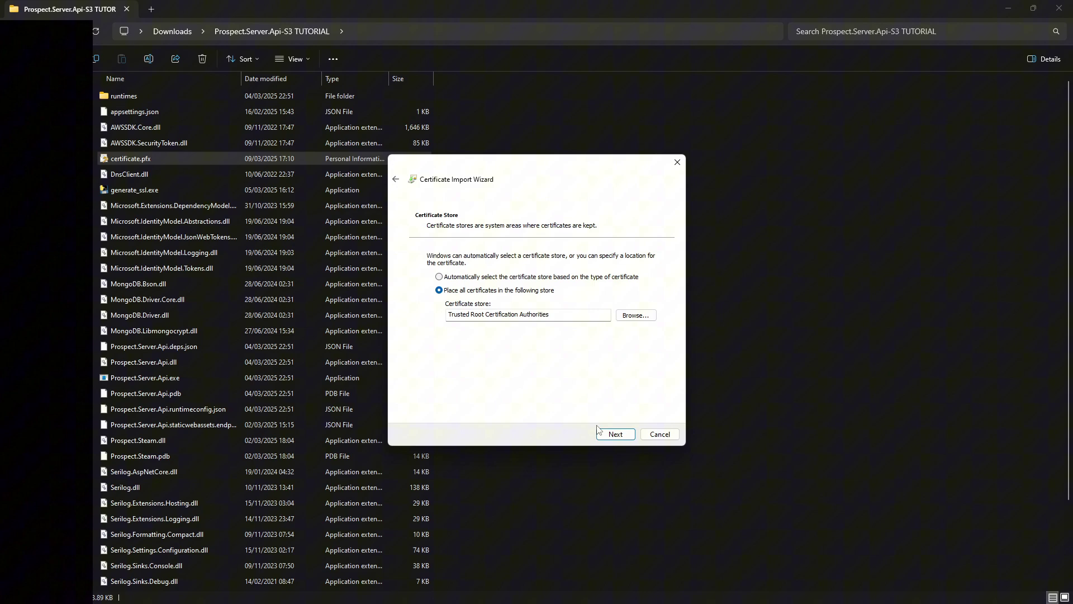
{"action": "left_click", "coordinate": [615, 434]}
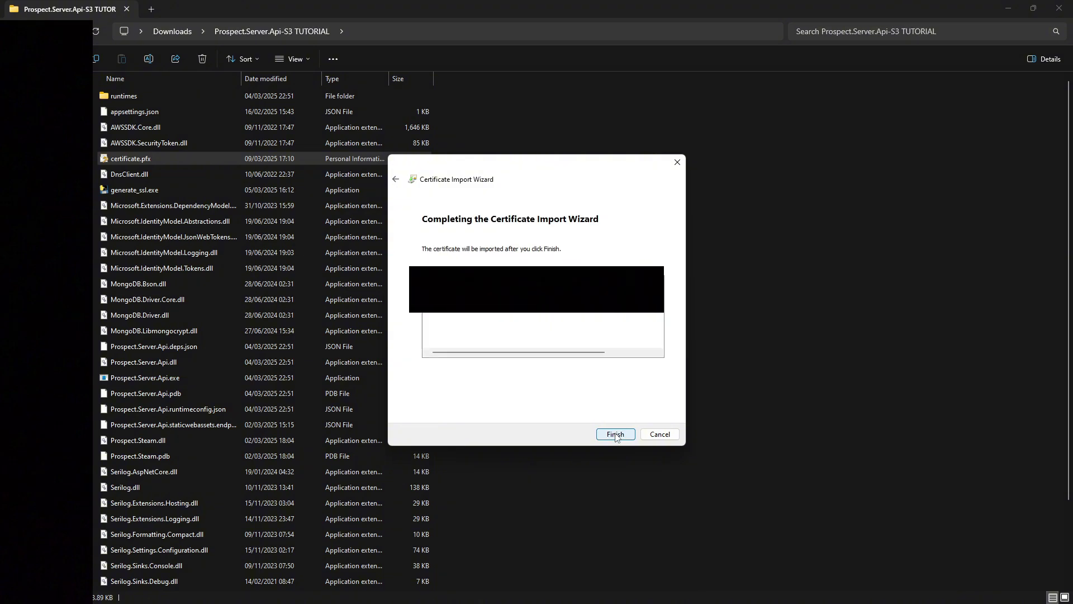
{"action": "left_click", "coordinate": [615, 434]}
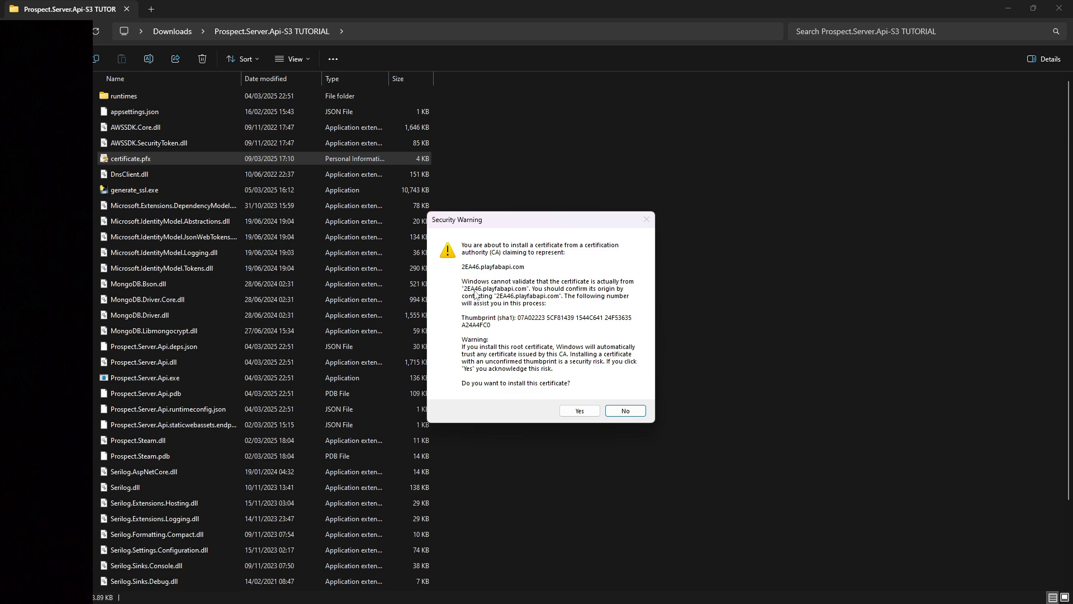
{"action": "left_click", "coordinate": [578, 411]}
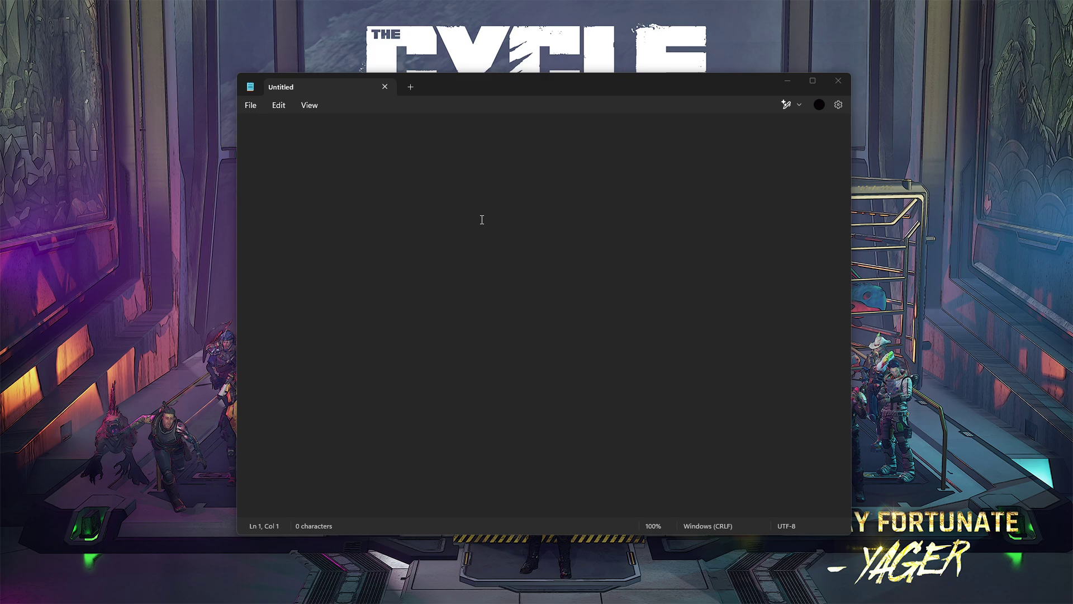
Step: In Notepad's Open dialog, browse to C:\Windows\System32\drivers\etc
{"action": "left_click", "coordinate": [251, 106]}
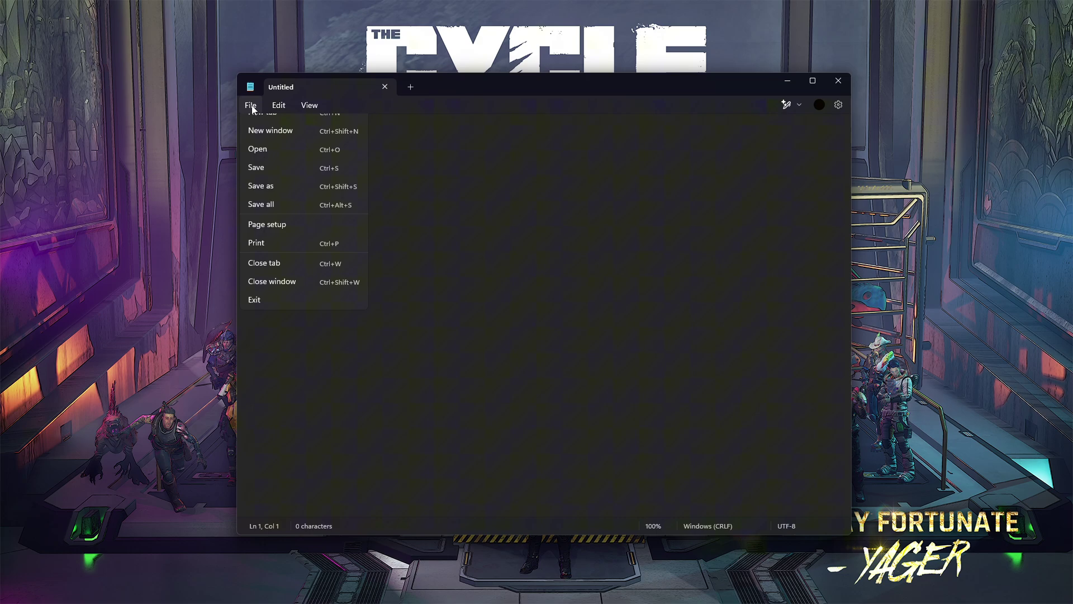
{"action": "left_click", "coordinate": [276, 160]}
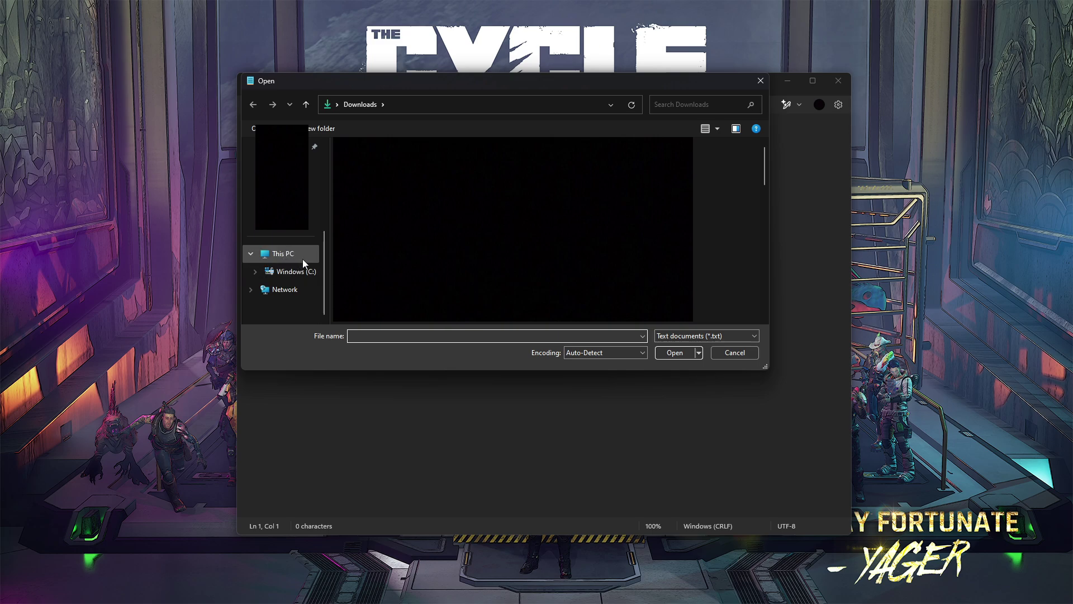
{"action": "left_click", "coordinate": [295, 275]}
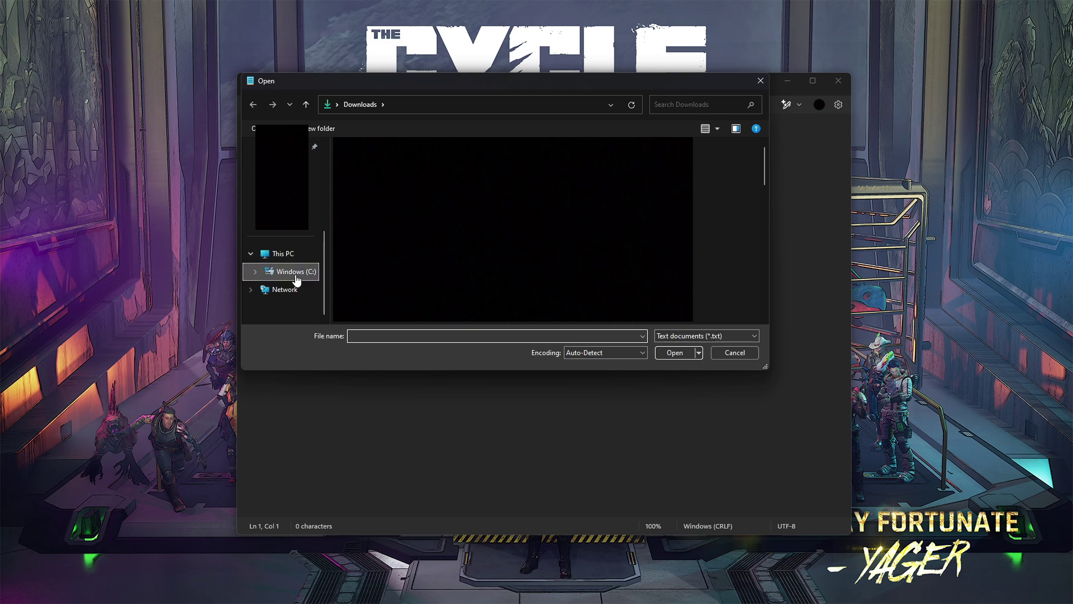
{"action": "scroll", "coordinate": [439, 260], "scroll_direction": "down", "scroll_amount": 3}
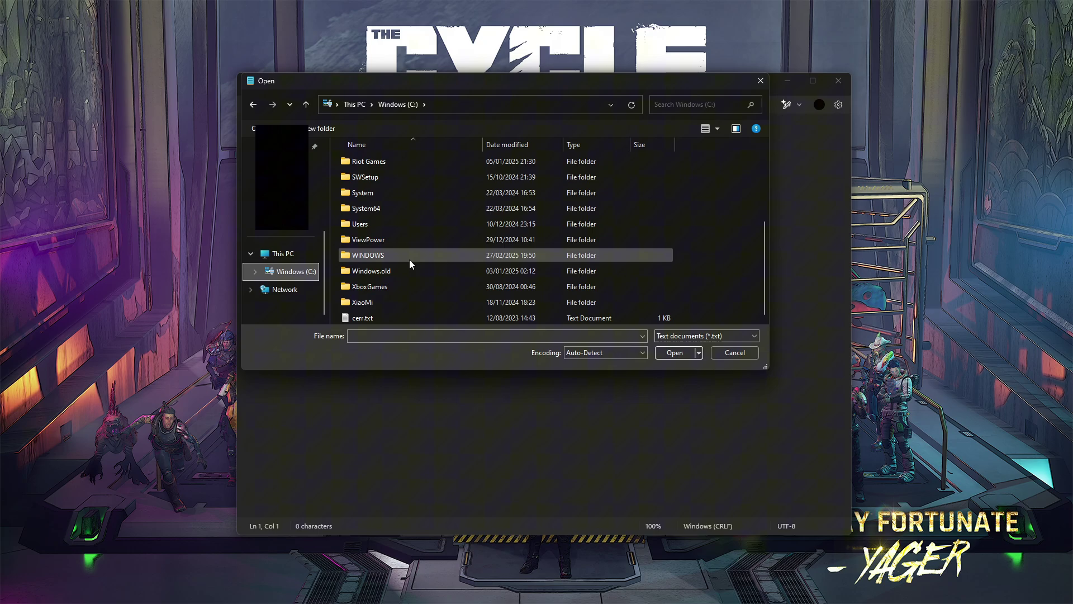
{"action": "double_click", "coordinate": [411, 257]}
{"action": "scroll", "coordinate": [400, 271], "scroll_direction": "down", "scroll_amount": 4}
{"action": "scroll", "coordinate": [400, 270], "scroll_direction": "down", "scroll_amount": 9}
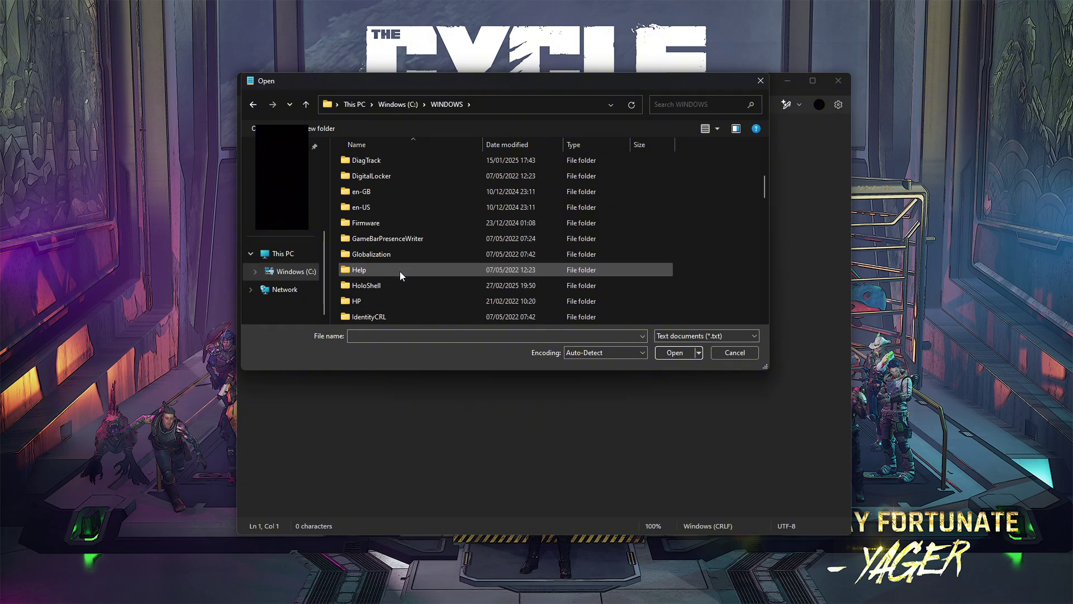
{"action": "scroll", "coordinate": [400, 271], "scroll_direction": "down", "scroll_amount": 3}
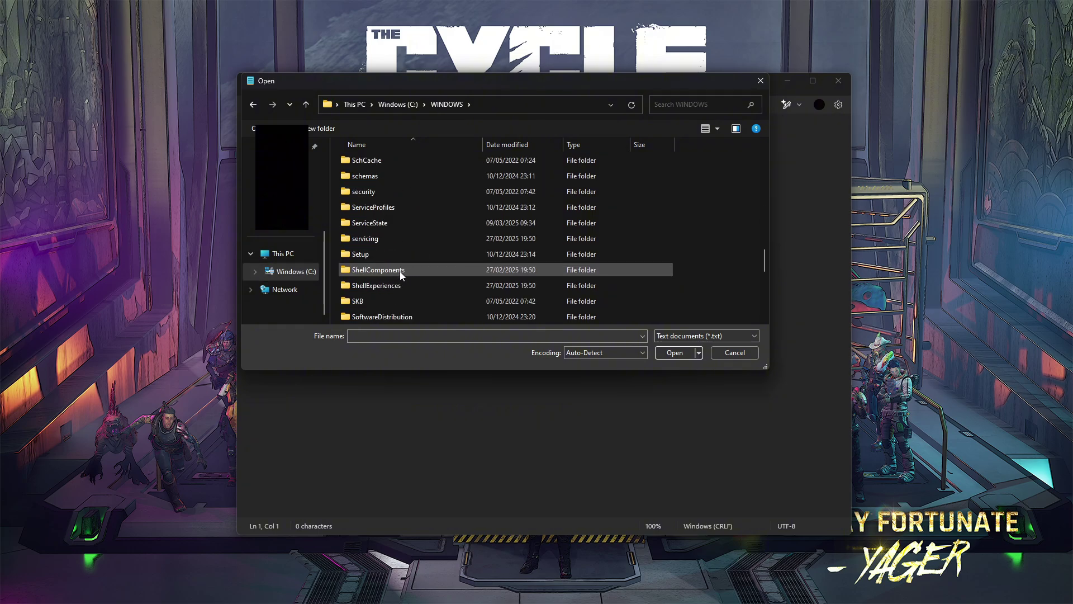
{"action": "left_click", "coordinate": [398, 279]}
{"action": "double_click", "coordinate": [398, 279]}
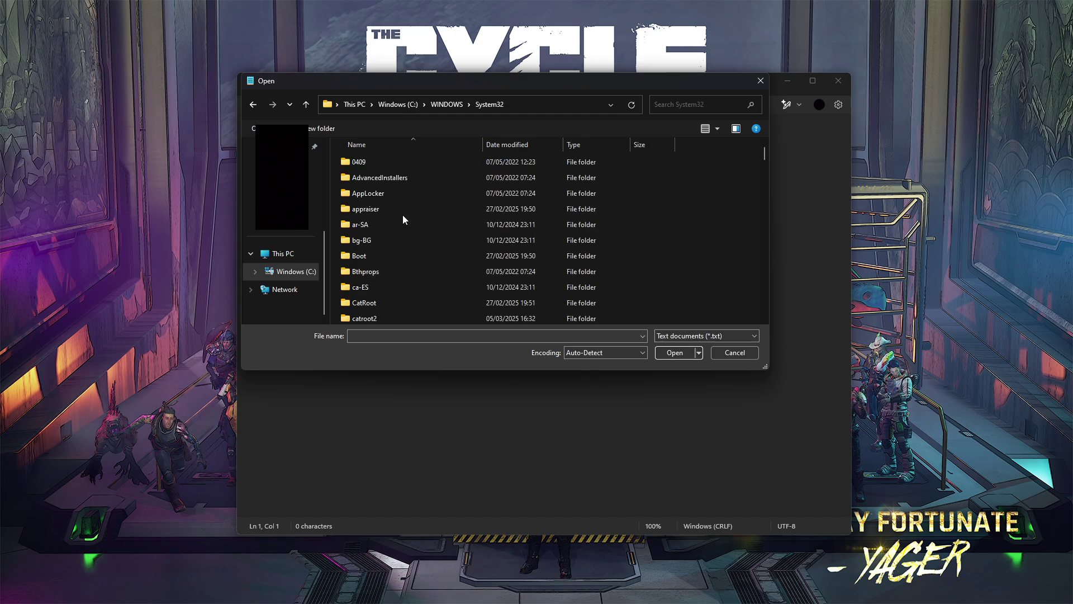
{"action": "scroll", "coordinate": [403, 214], "scroll_direction": "down", "scroll_amount": 5}
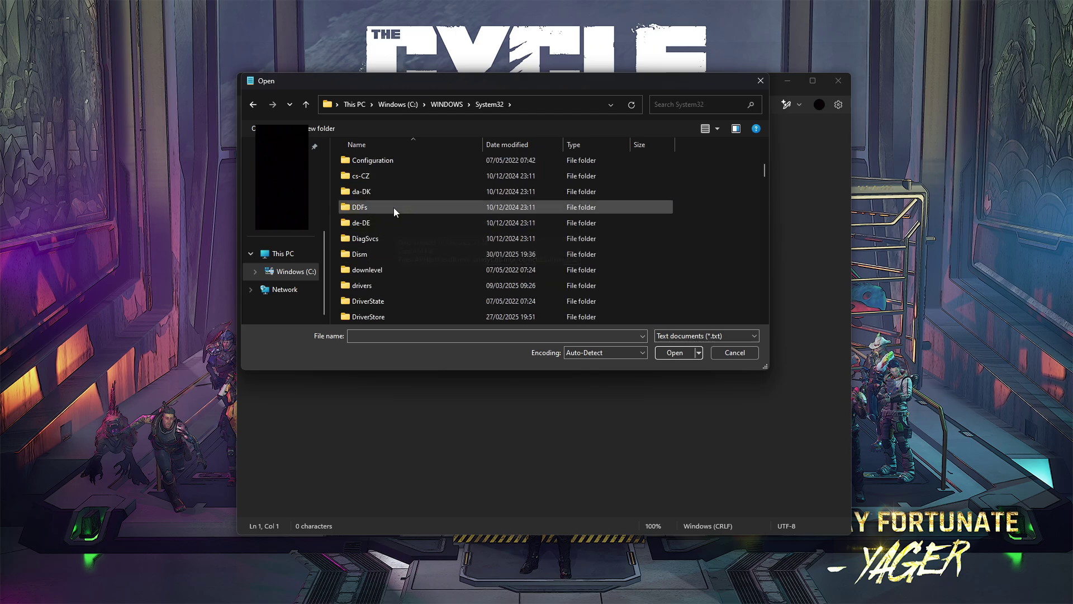
{"action": "double_click", "coordinate": [382, 284]}
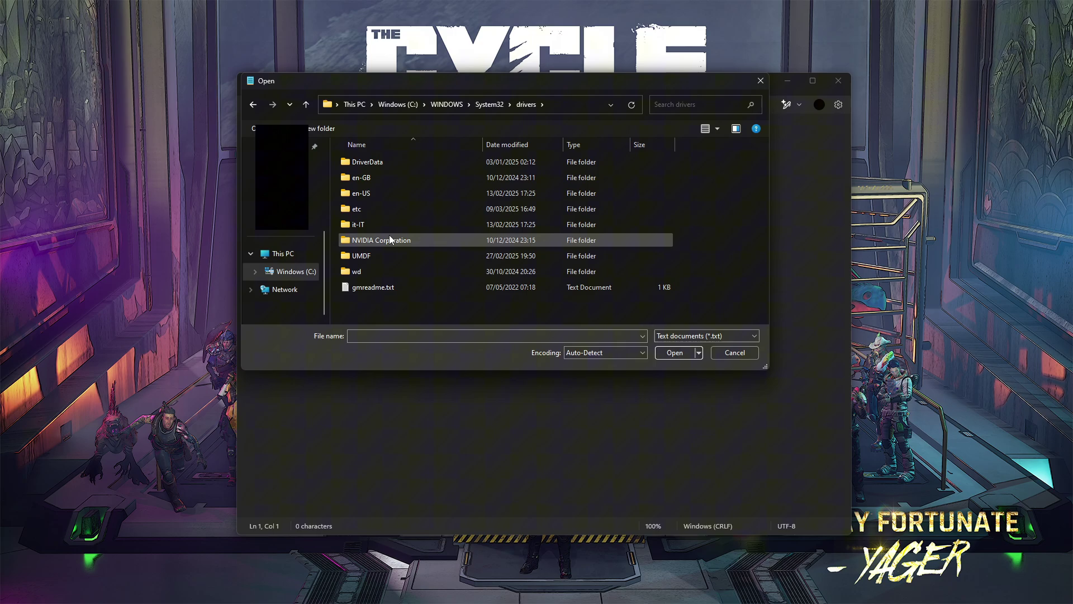
{"action": "double_click", "coordinate": [393, 209]}
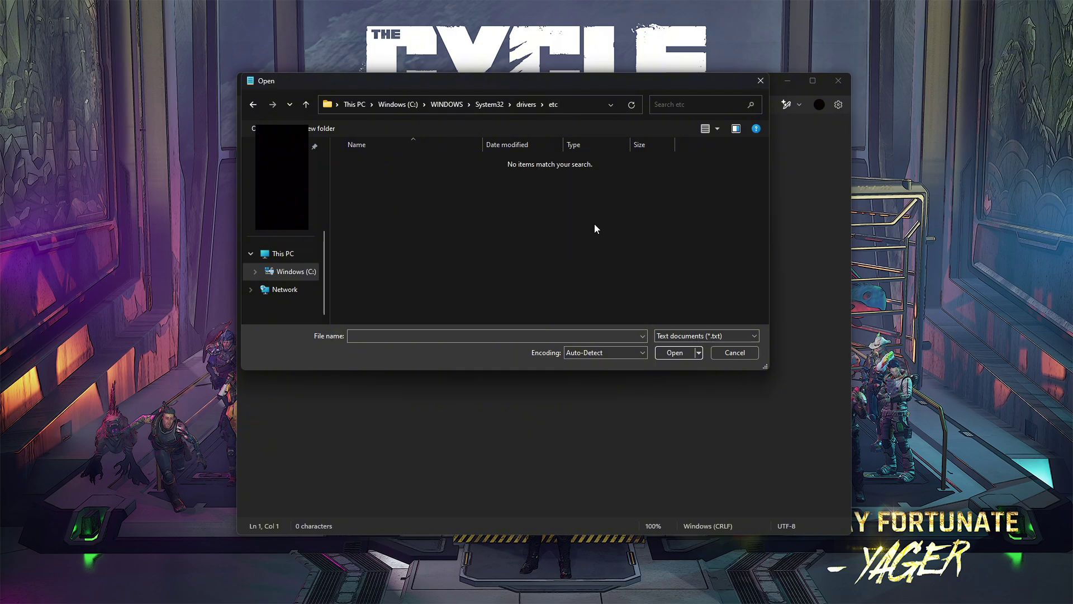
Step: Show all files, open hosts, and delete its 127.0.0.1 2EA46.playfabapi.com line
{"action": "left_click", "coordinate": [709, 335]}
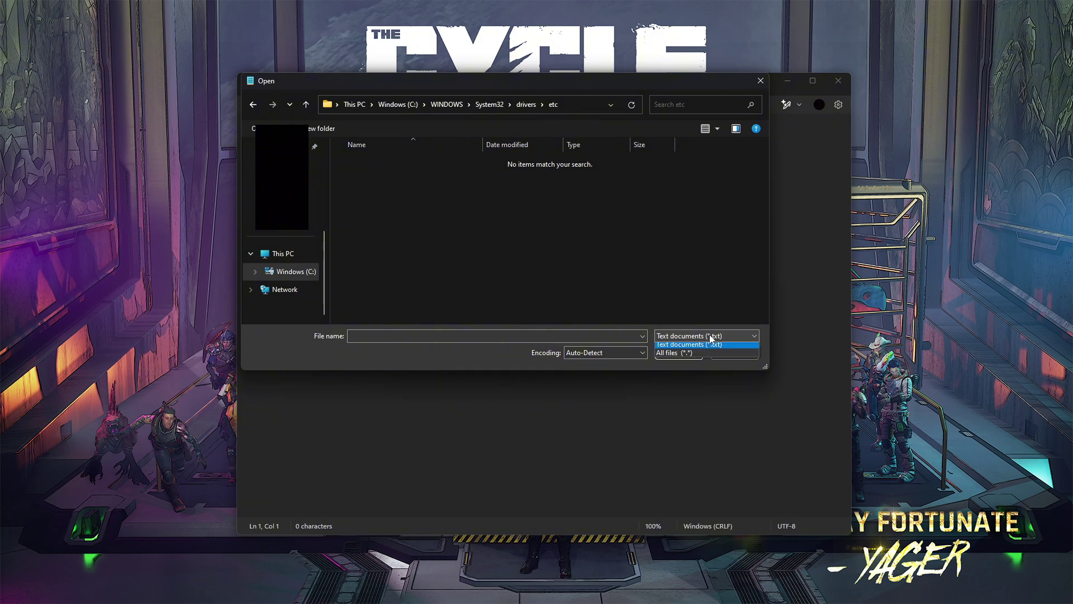
{"action": "left_click", "coordinate": [688, 354]}
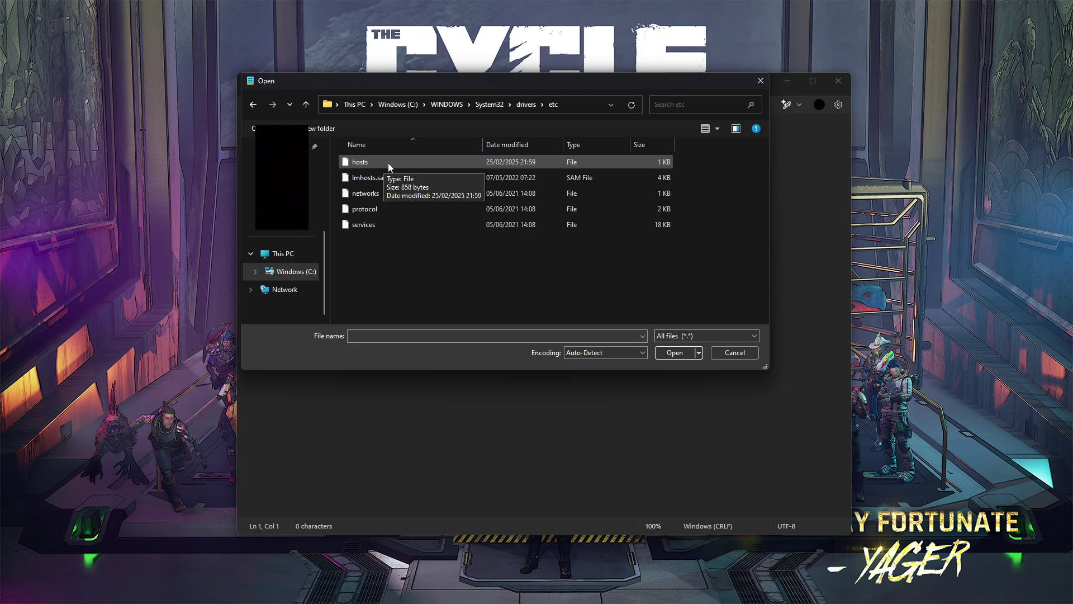
{"action": "left_click", "coordinate": [388, 163]}
{"action": "left_click", "coordinate": [672, 352]}
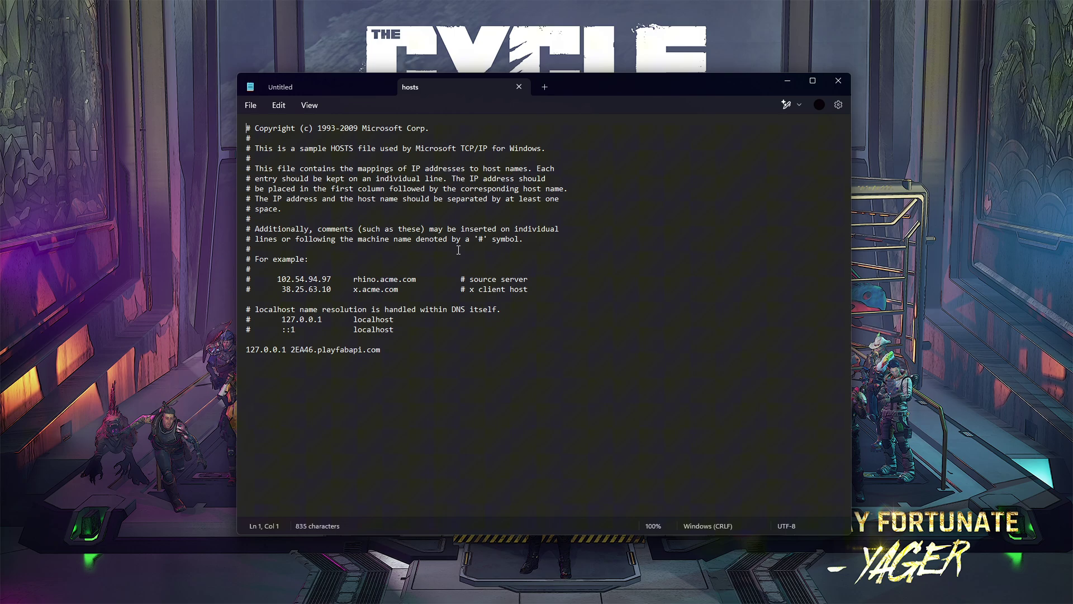
{"action": "triple_click", "coordinate": [615, 350]}
{"action": "key", "text": "ctrl+c"}
{"action": "key", "text": "Delete"}
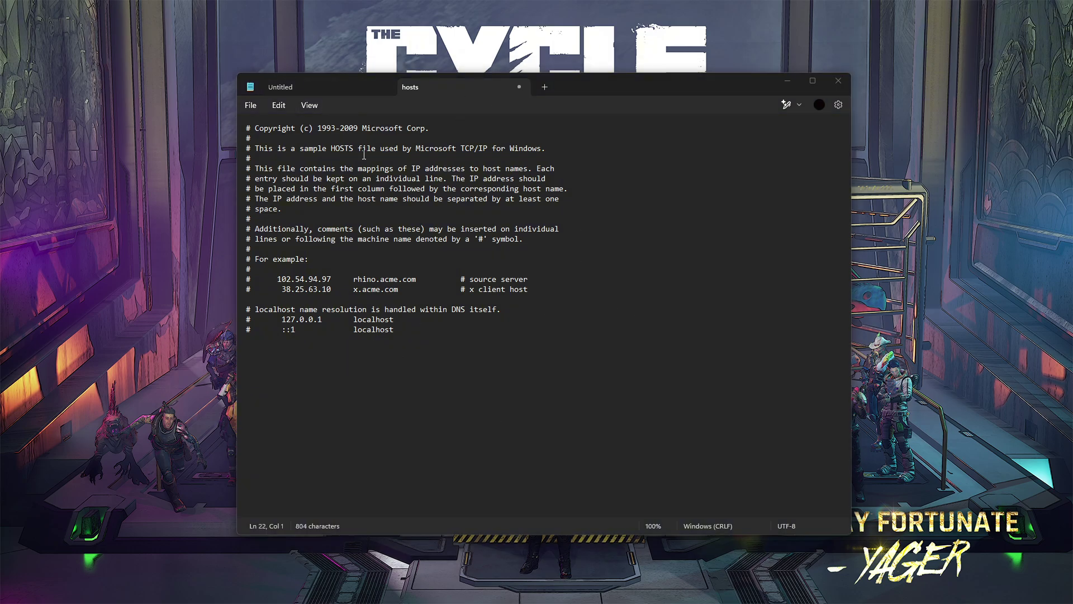
Step: Paste '127.0.0.1 2EA46.playfabapi.com' on a new line below the ::1 localhost entry
{"action": "left_click", "coordinate": [397, 335]}
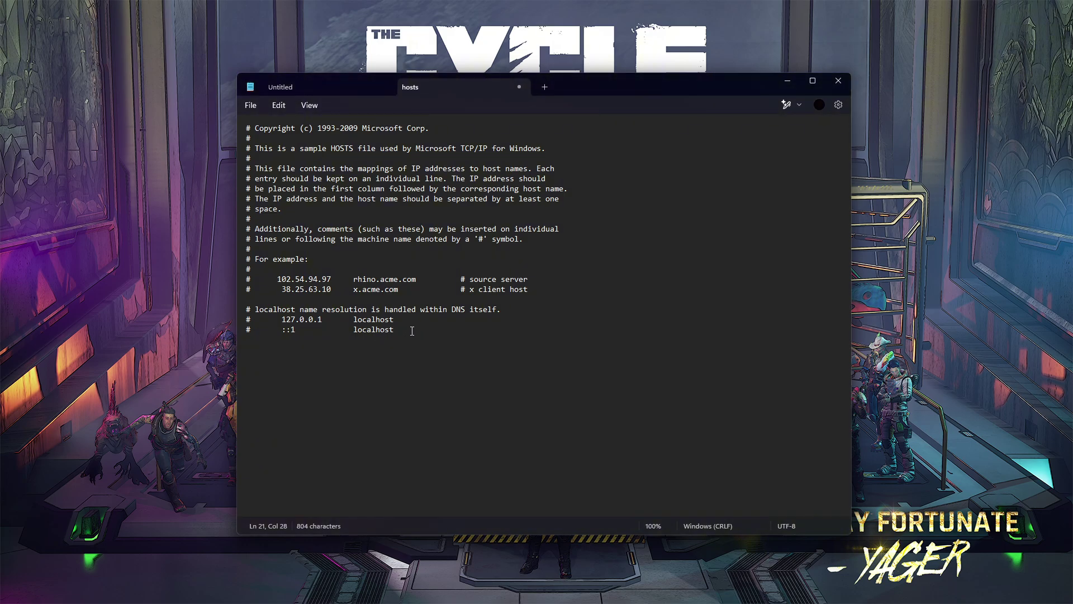
{"action": "key", "text": "Return"}
{"action": "key", "text": "ctrl+v"}
{"action": "left_click_drag", "start_coordinate": [416, 342], "coordinate": [246, 340]}
{"action": "left_click", "coordinate": [328, 340]}
{"action": "left_click", "coordinate": [250, 329]}
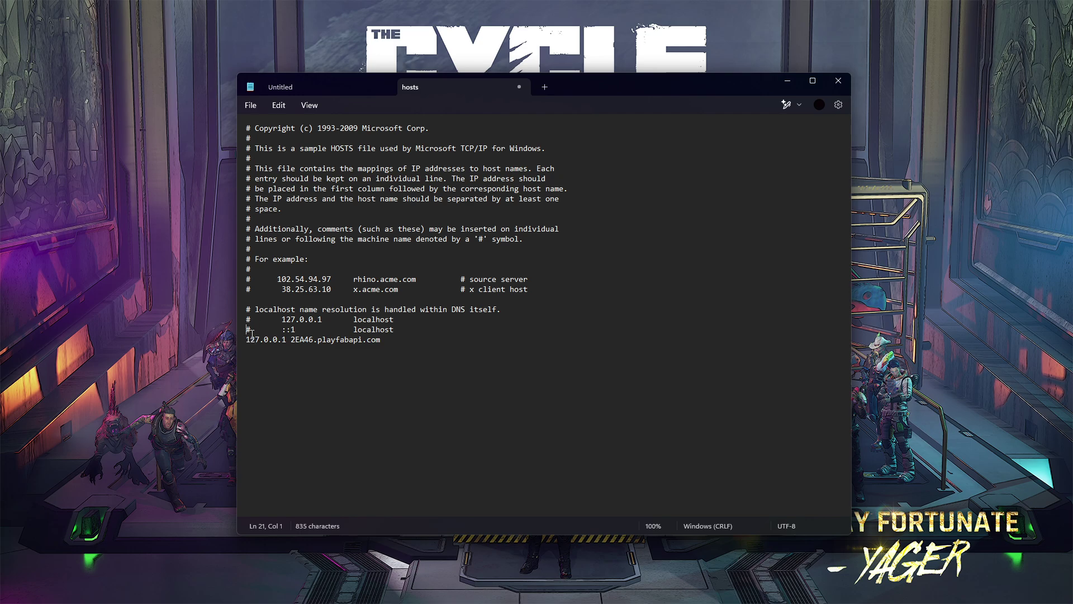
{"action": "left_click", "coordinate": [251, 106]}
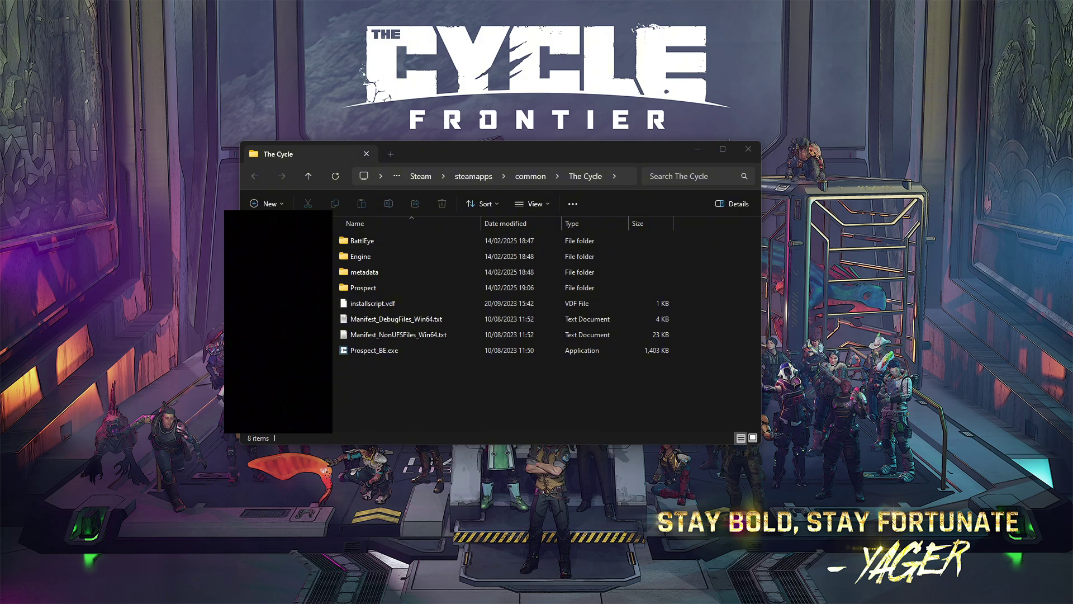
Step: Open Prospect\Binaries\Win64 in the game folder and scroll to the bottom of the list
{"action": "double_click", "coordinate": [380, 286]}
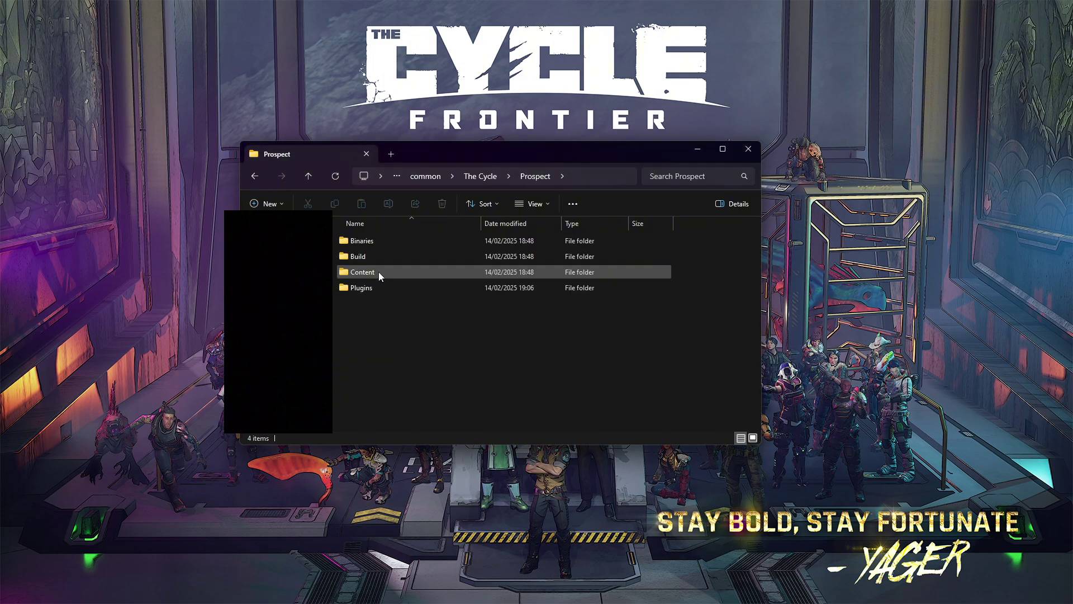
{"action": "double_click", "coordinate": [374, 240]}
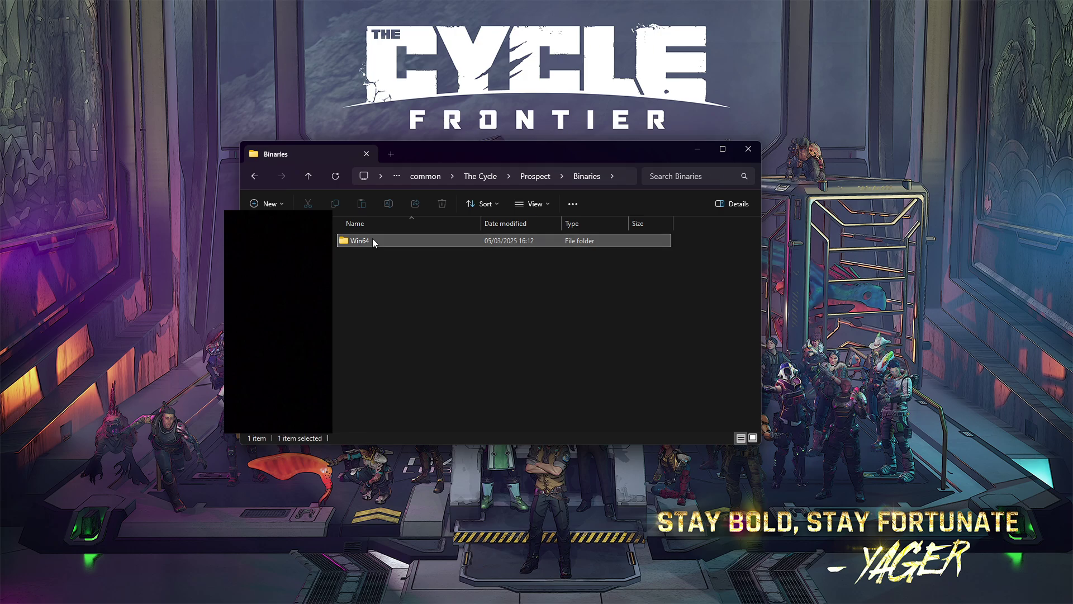
{"action": "double_click", "coordinate": [373, 240]}
{"action": "scroll", "coordinate": [397, 391], "scroll_direction": "down", "scroll_amount": 6}
{"action": "scroll", "coordinate": [403, 358], "scroll_direction": "down", "scroll_amount": 10}
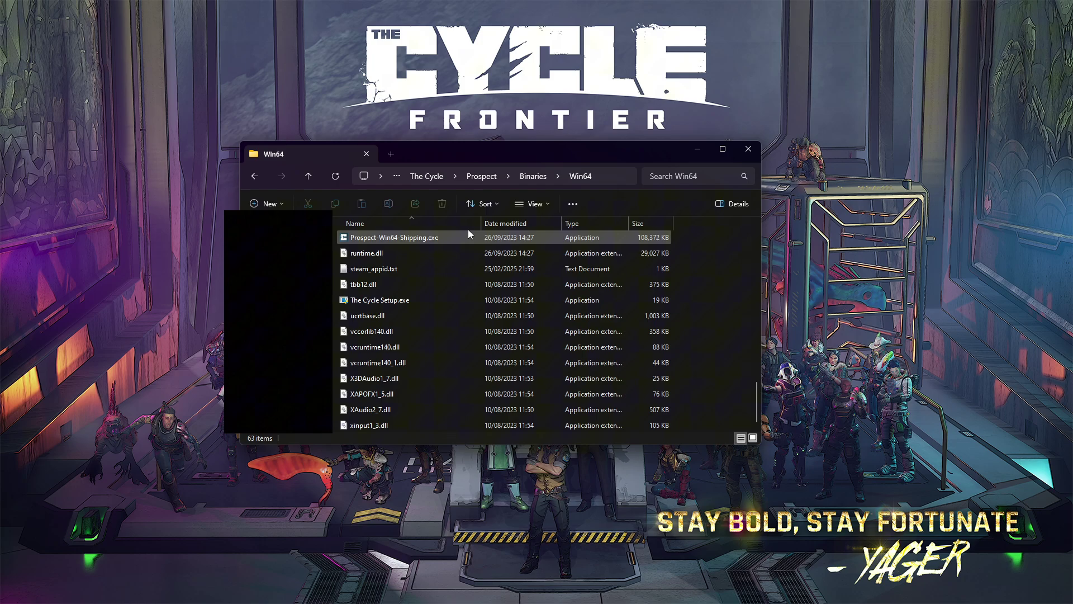
Step: Create a new text document named 'steam_appid test' in the Win64 folder and open it
{"action": "right_click", "coordinate": [714, 314]}
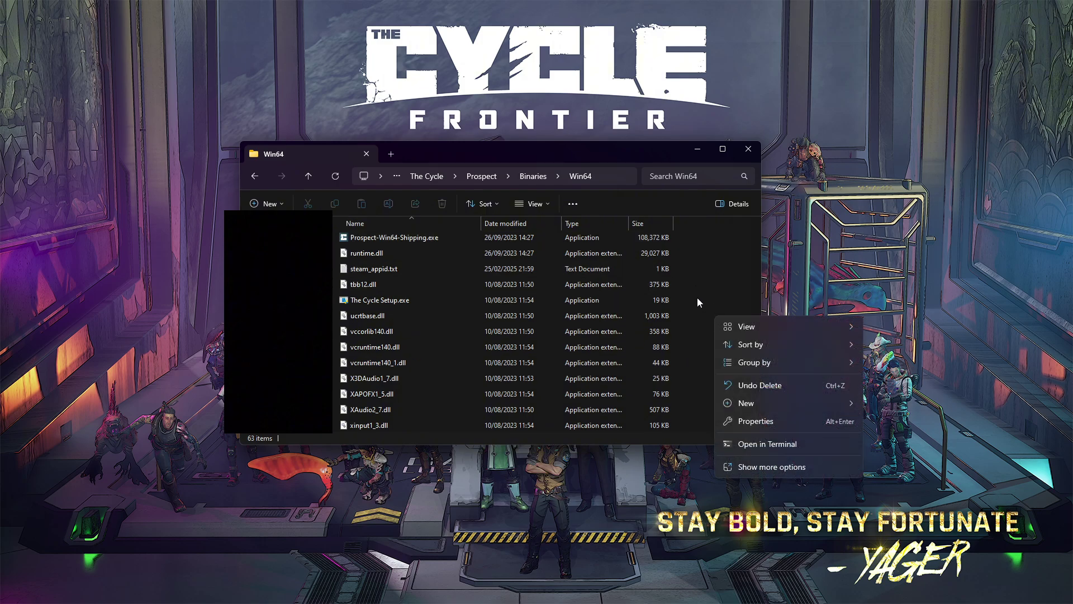
{"action": "left_click", "coordinate": [709, 294]}
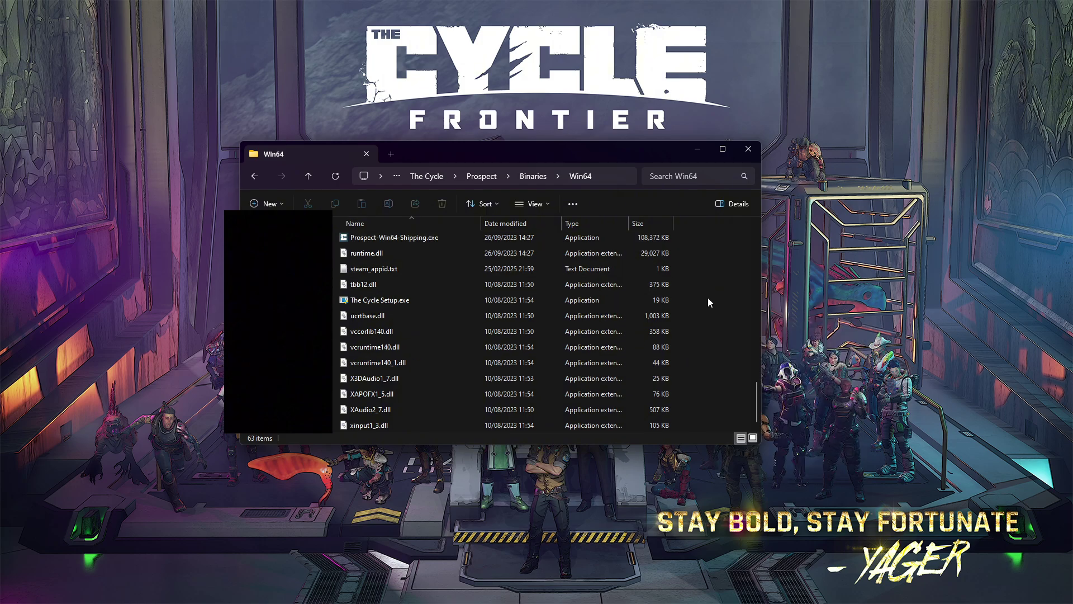
{"action": "right_click", "coordinate": [706, 312]}
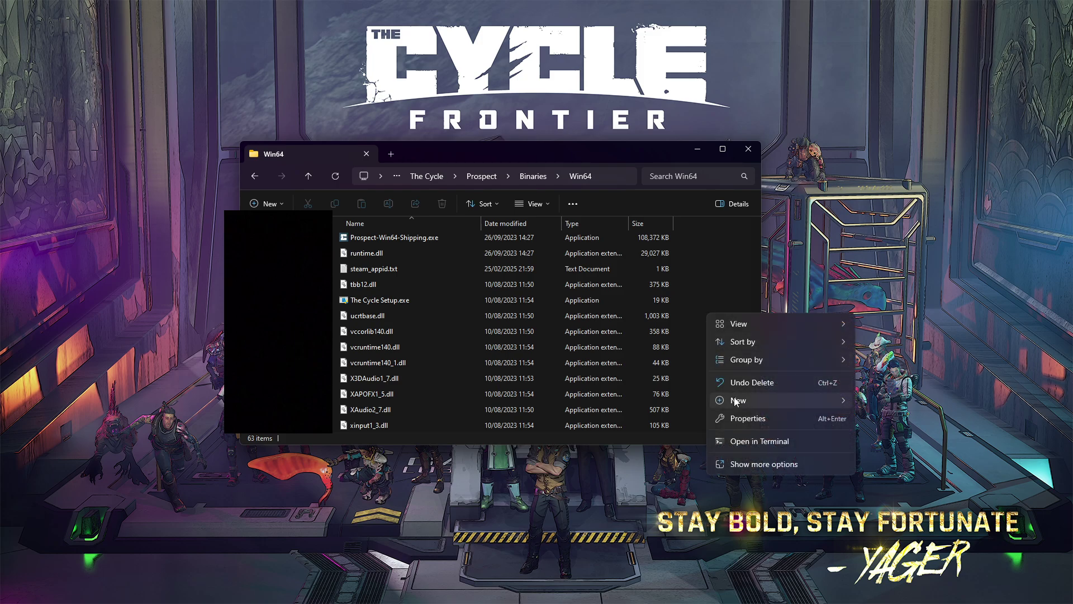
{"action": "mouse_move", "coordinate": [736, 401]}
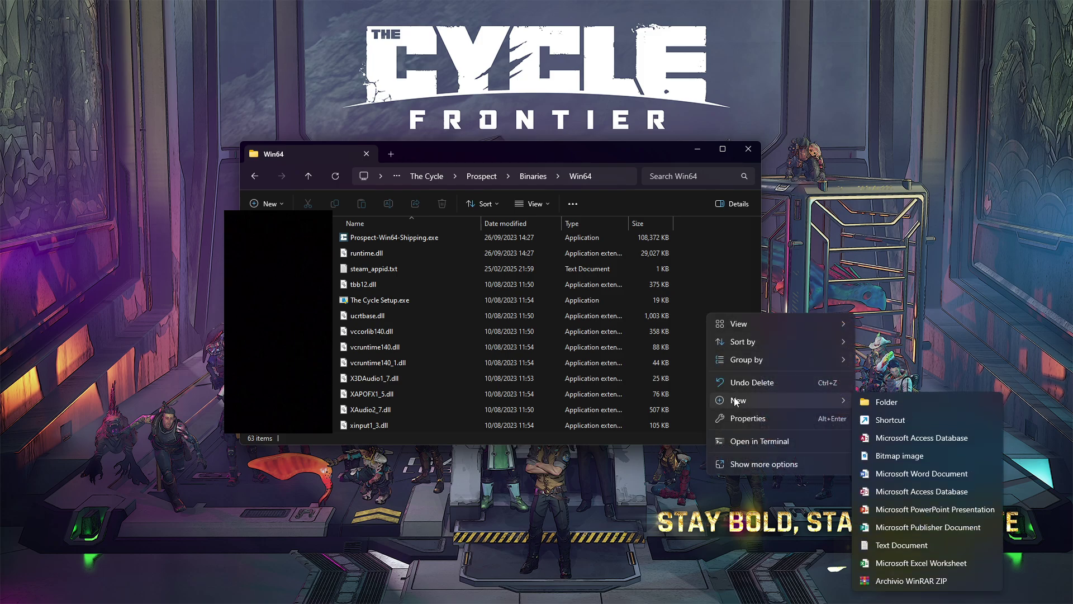
{"action": "left_click", "coordinate": [904, 544]}
{"action": "type", "text": "steam_"}
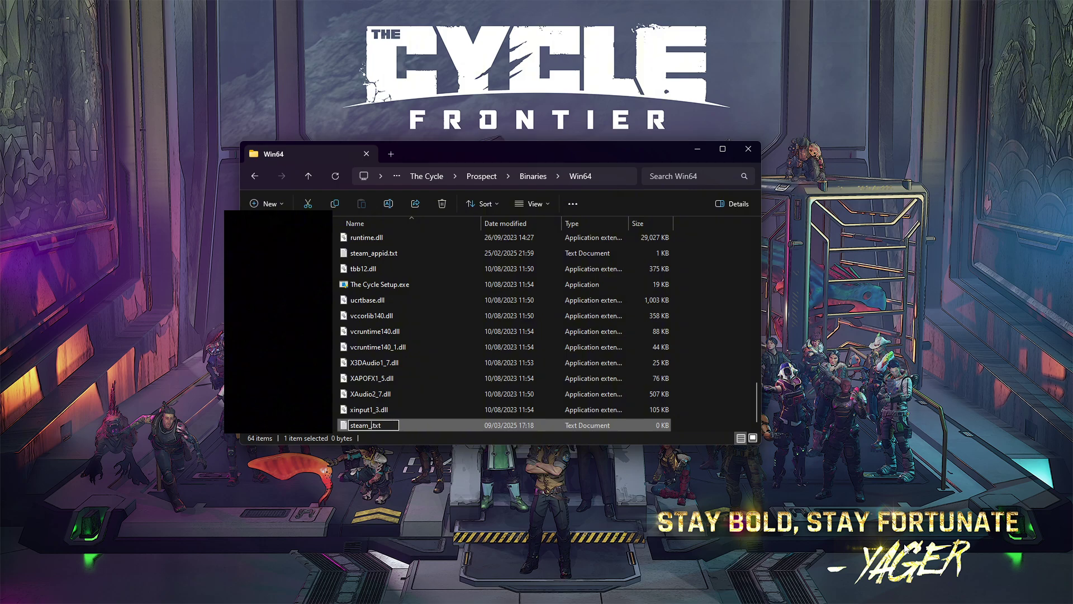
{"action": "type", "text": "appid"}
{"action": "type", "text": " test"}
{"action": "key", "text": "Return"}
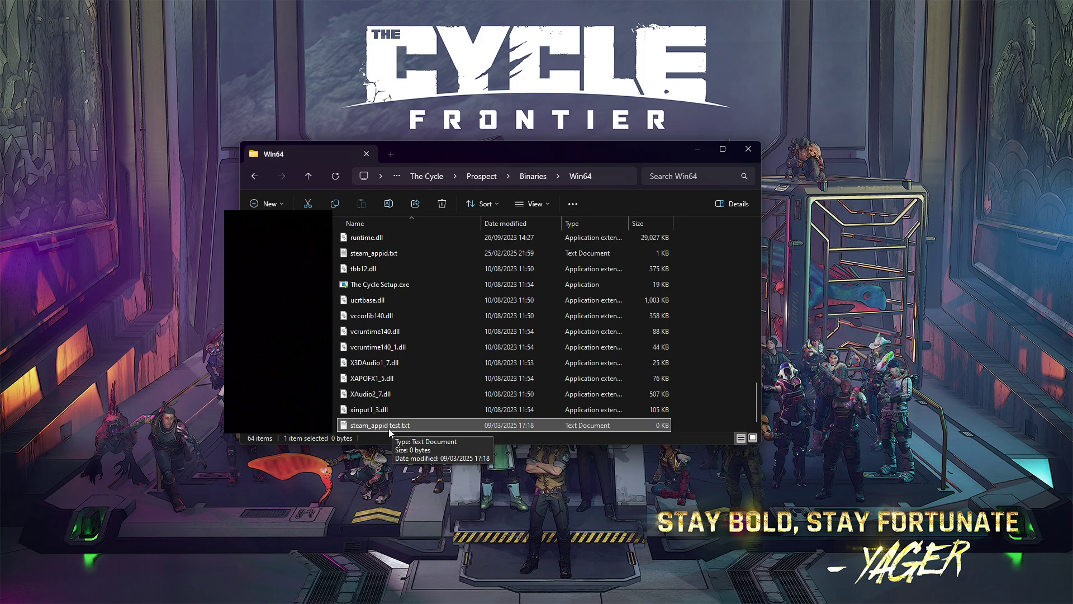
{"action": "left_click", "coordinate": [98, 358]}
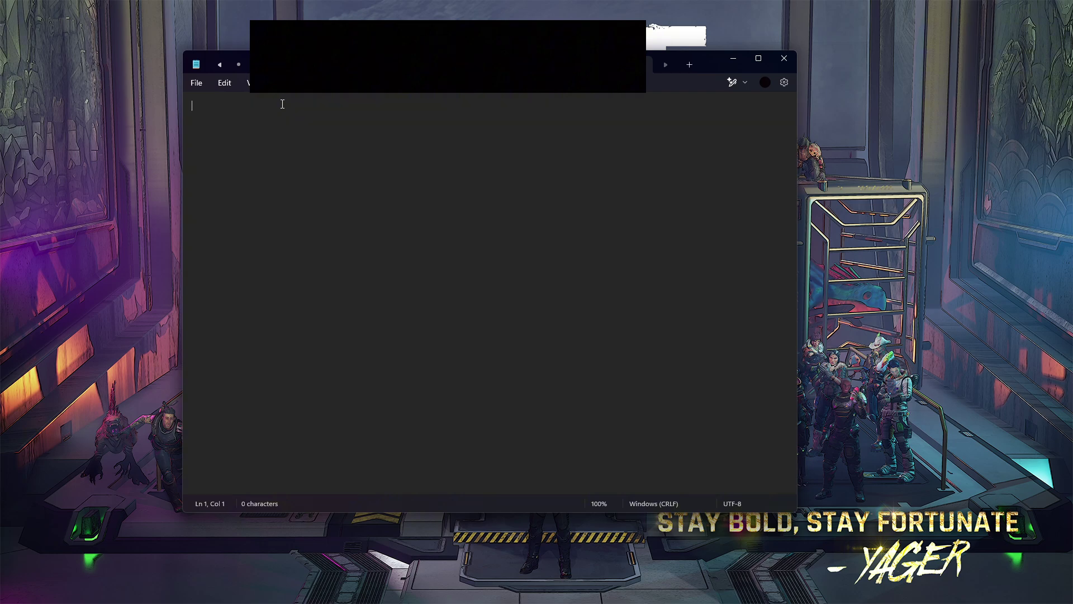
Step: Type 480 into steam_appid test.txt and save it
{"action": "type", "text": "480"}
{"action": "left_click", "coordinate": [202, 88]}
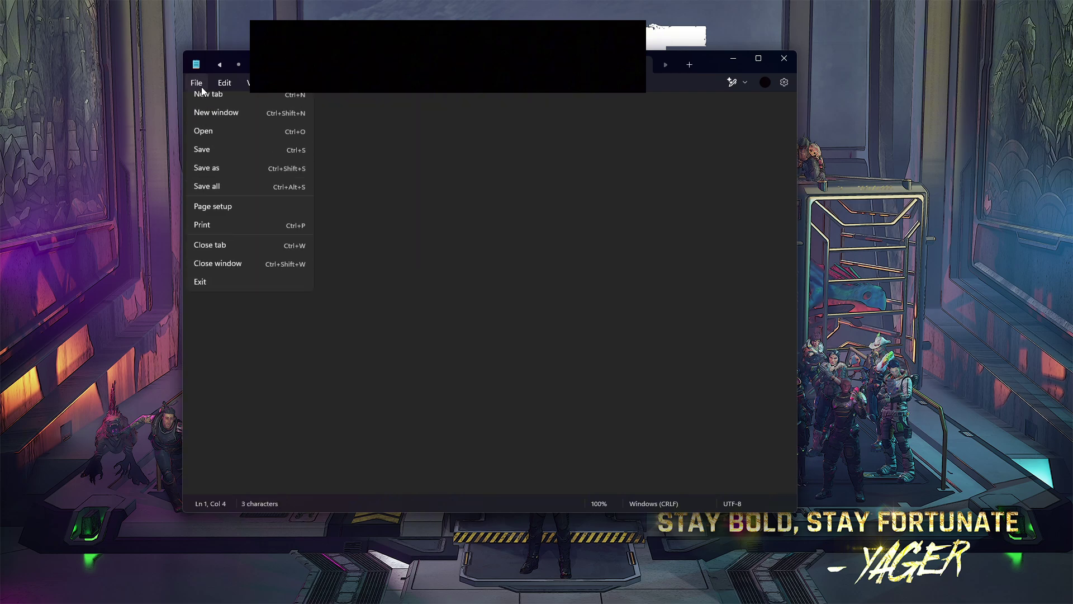
{"action": "left_click", "coordinate": [235, 156]}
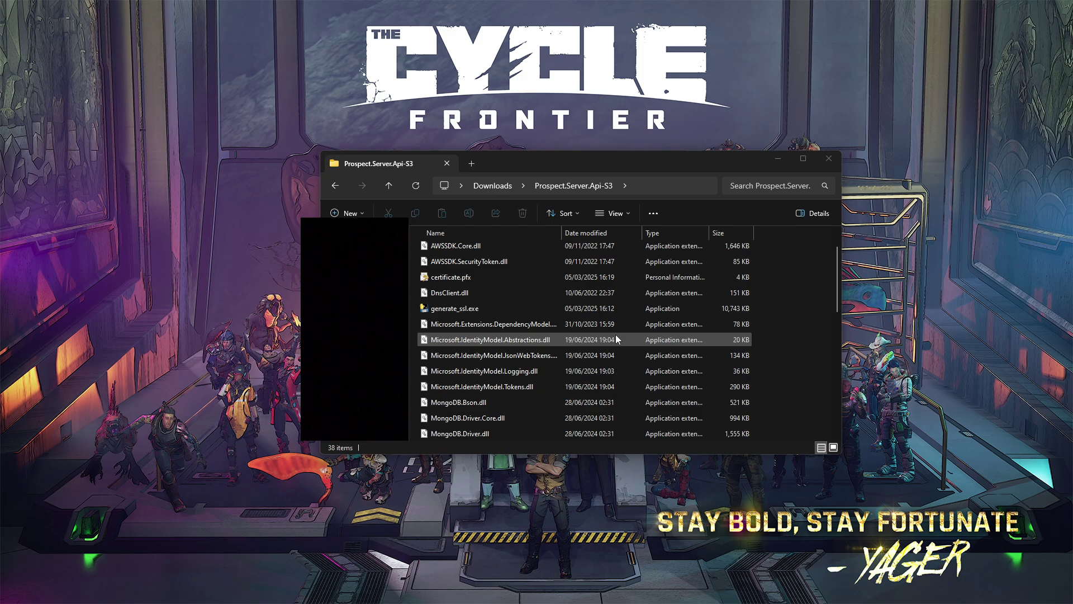
Step: Run Prospect.Server.Api.exe from the Prospect.Server.Api-S3 folder, then return to File Explorer
{"action": "scroll", "coordinate": [616, 336], "scroll_direction": "down", "scroll_amount": 5}
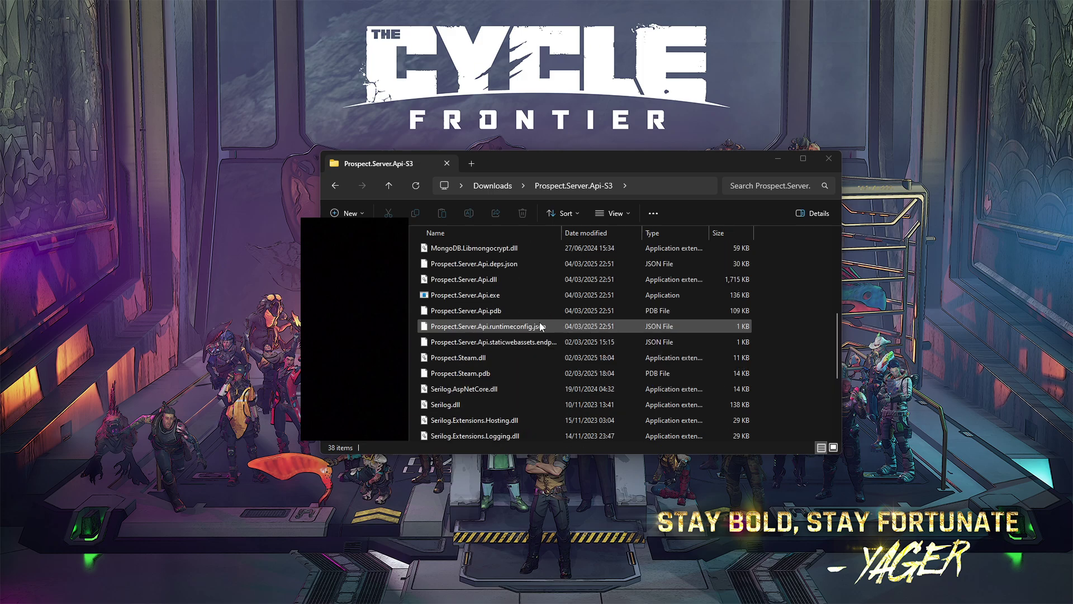
{"action": "double_click", "coordinate": [499, 296]}
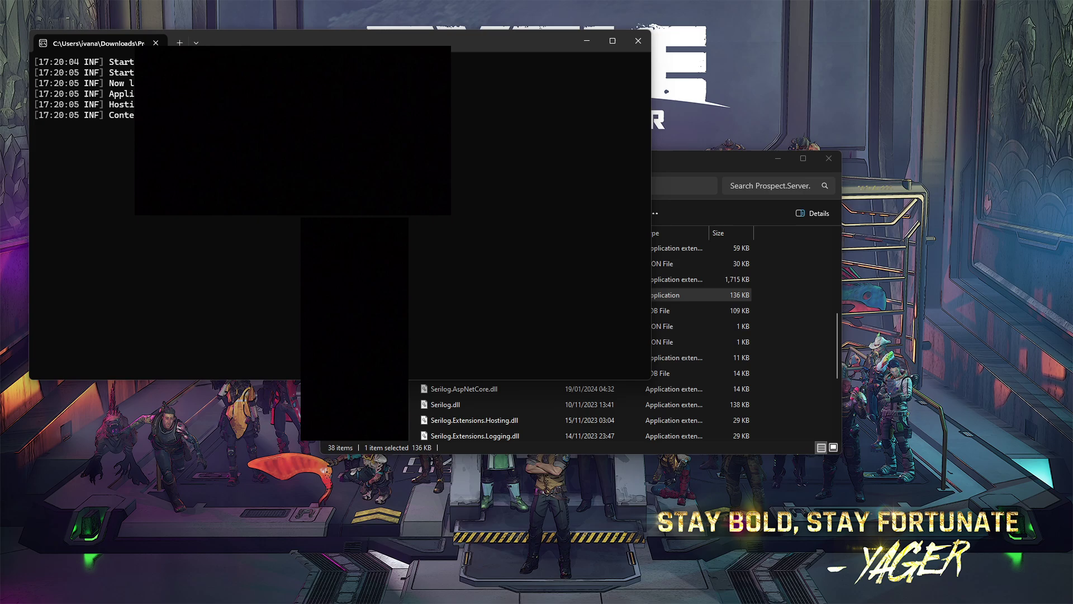
{"action": "left_click", "coordinate": [669, 160]}
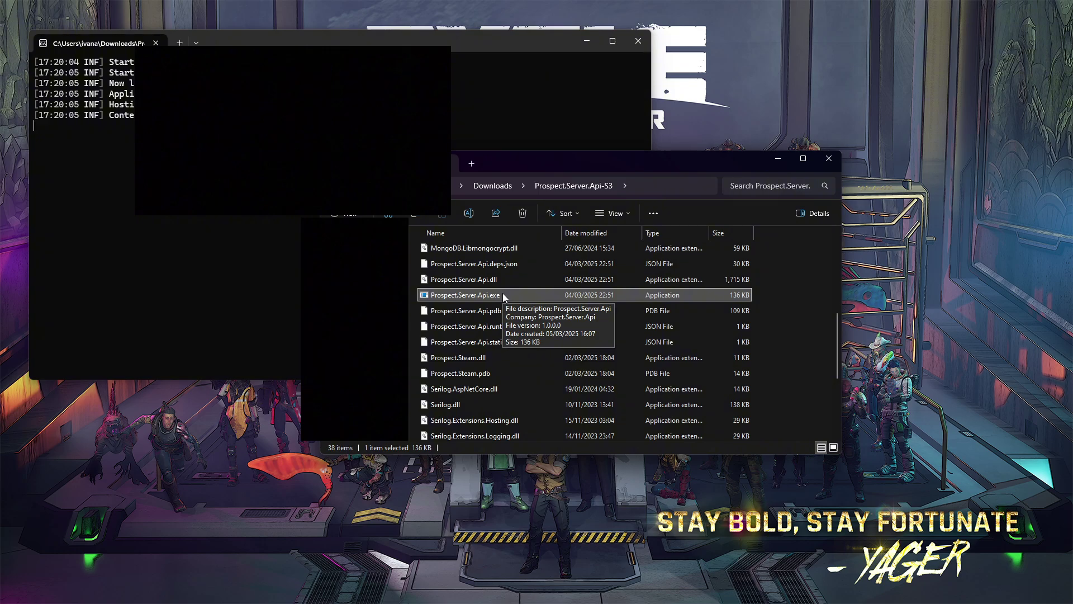
{"action": "scroll", "coordinate": [502, 296], "scroll_direction": "up", "scroll_amount": 5}
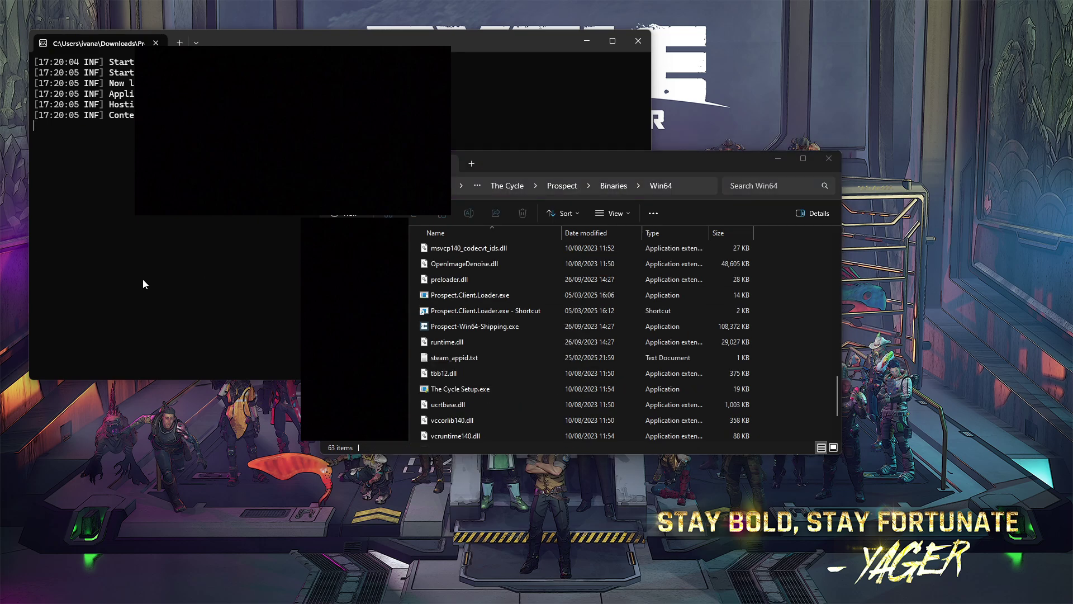
Step: Run 'Prospect.Client.Loader.exe - Shortcut' from the Win64 folder
{"action": "double_click", "coordinate": [470, 310]}
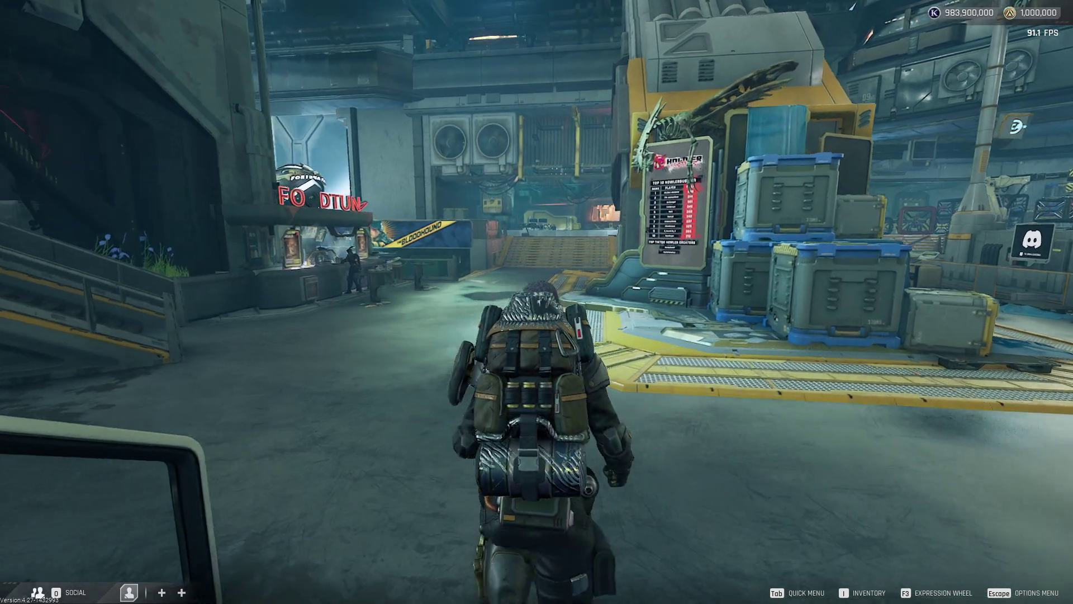
{"action": "key", "text": "w"}
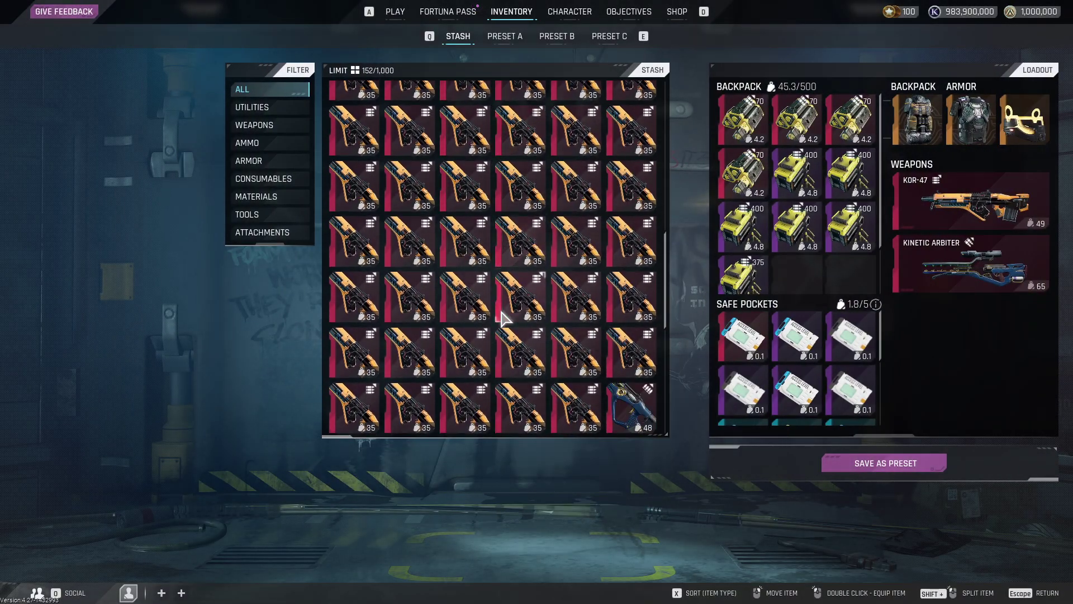
{"action": "scroll", "coordinate": [501, 317], "scroll_direction": "down", "scroll_amount": 5}
{"action": "scroll", "coordinate": [520, 310], "scroll_direction": "up", "scroll_amount": 8}
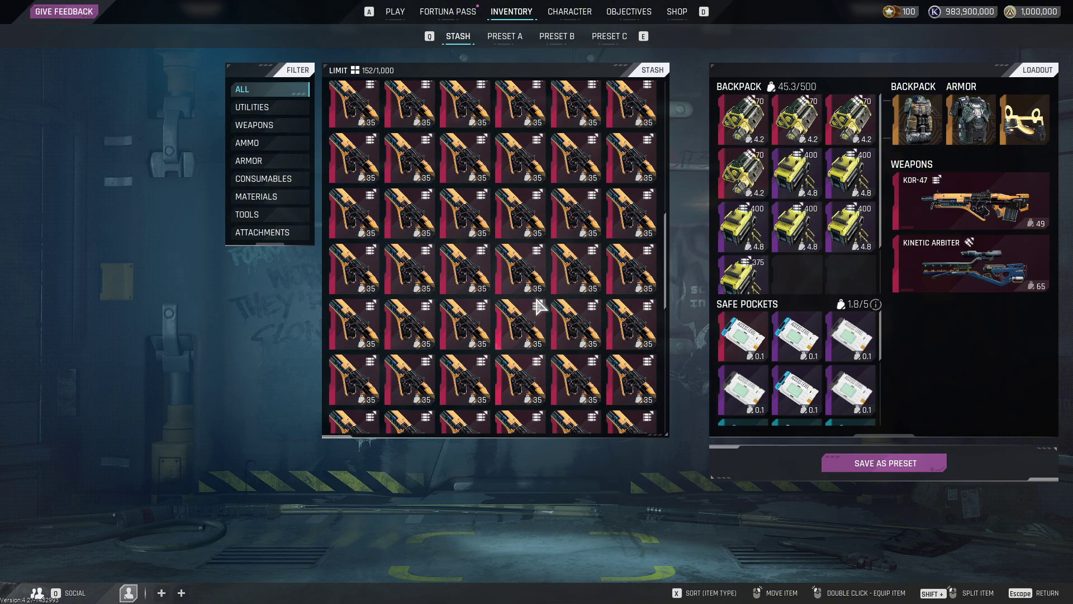
{"action": "mouse_move", "coordinate": [542, 288]}
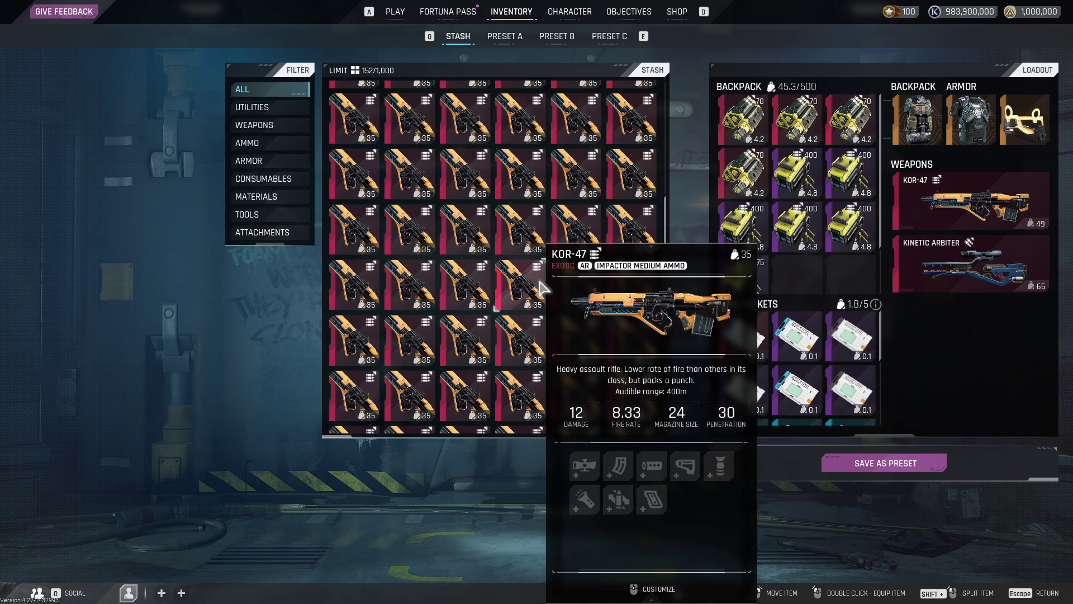
{"action": "scroll", "coordinate": [501, 257], "scroll_direction": "up", "scroll_amount": 1}
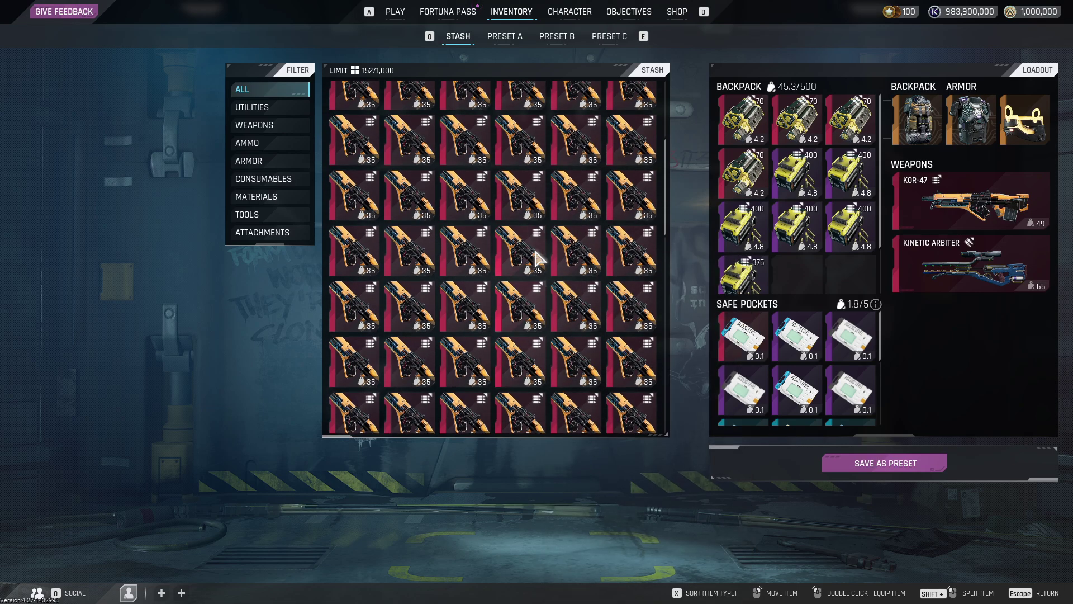